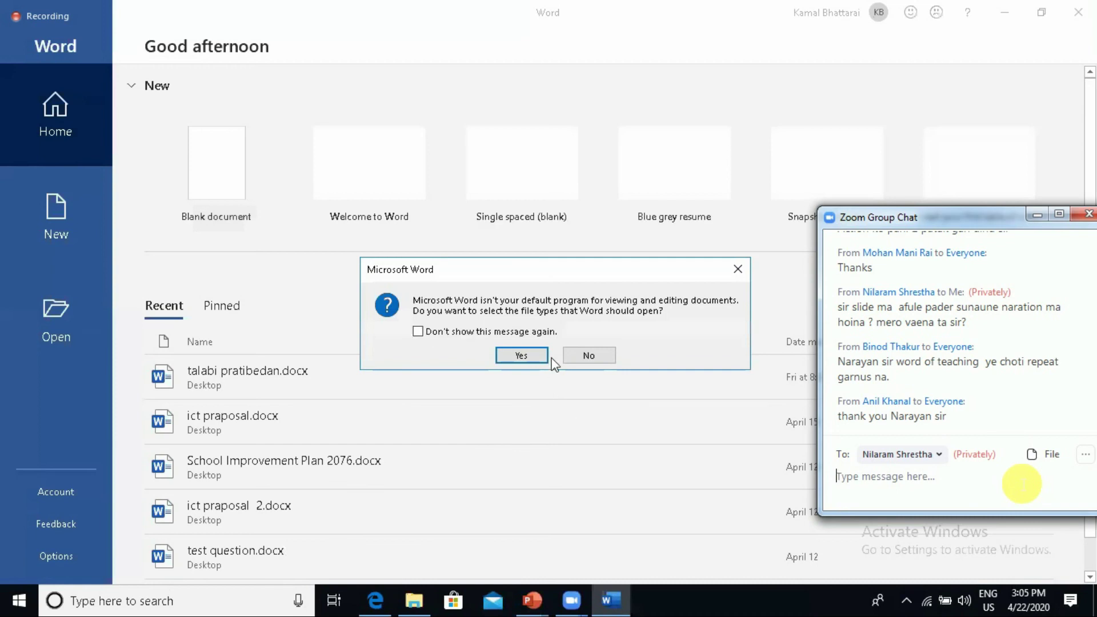
- Accept the default-program prompt with the option not to show it again, and move the group chat window fully into view
click(418, 332)
click(520, 356)
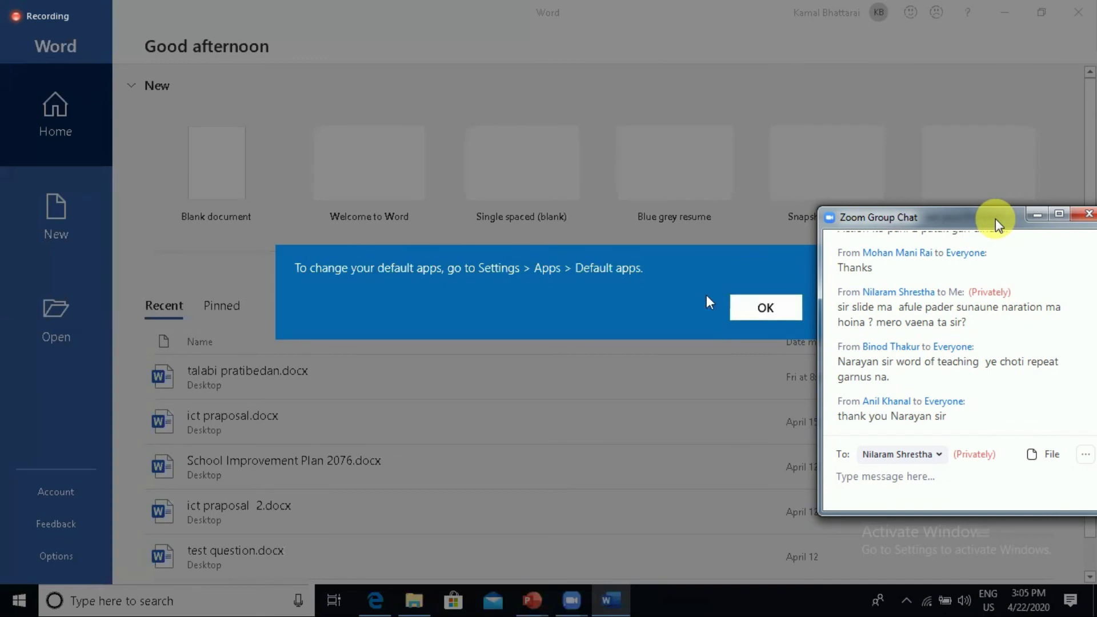
drag(993, 216, 941, 208)
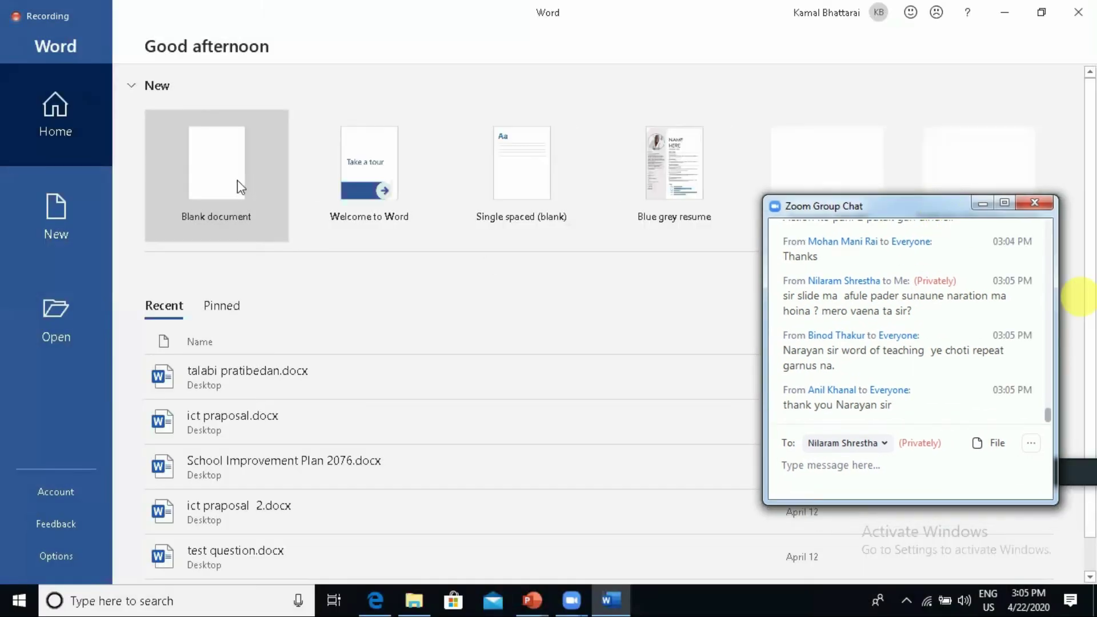
- Copy the earlier group chat message "Action ko pani 1 patak gari dinu sir"
scroll(1049, 415, up, 3)
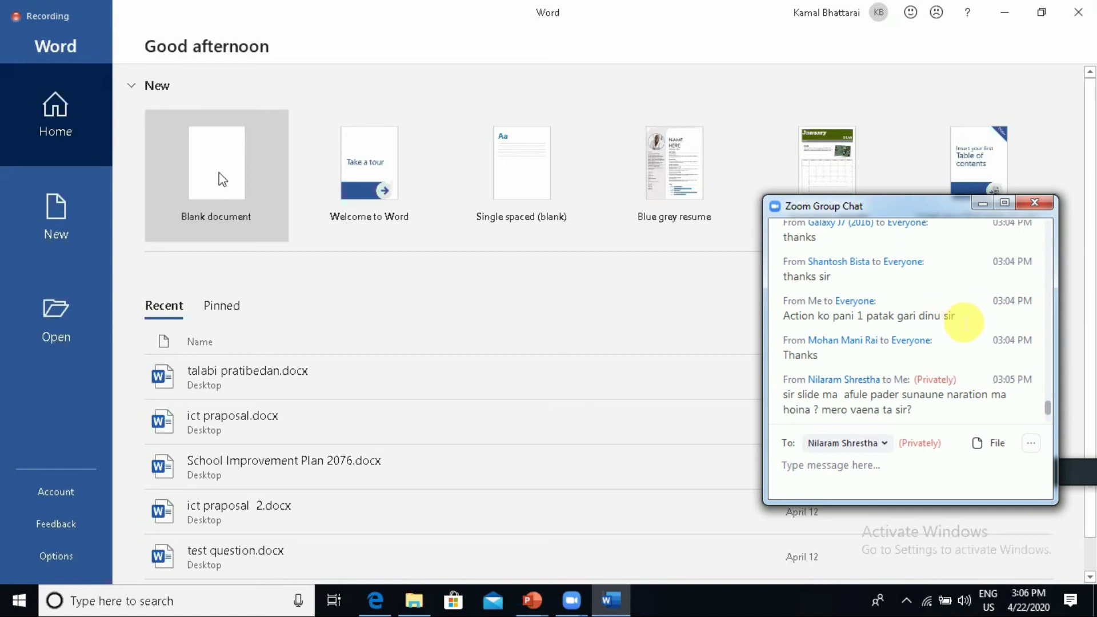
drag(972, 315, 760, 322)
key(ctrl+c)
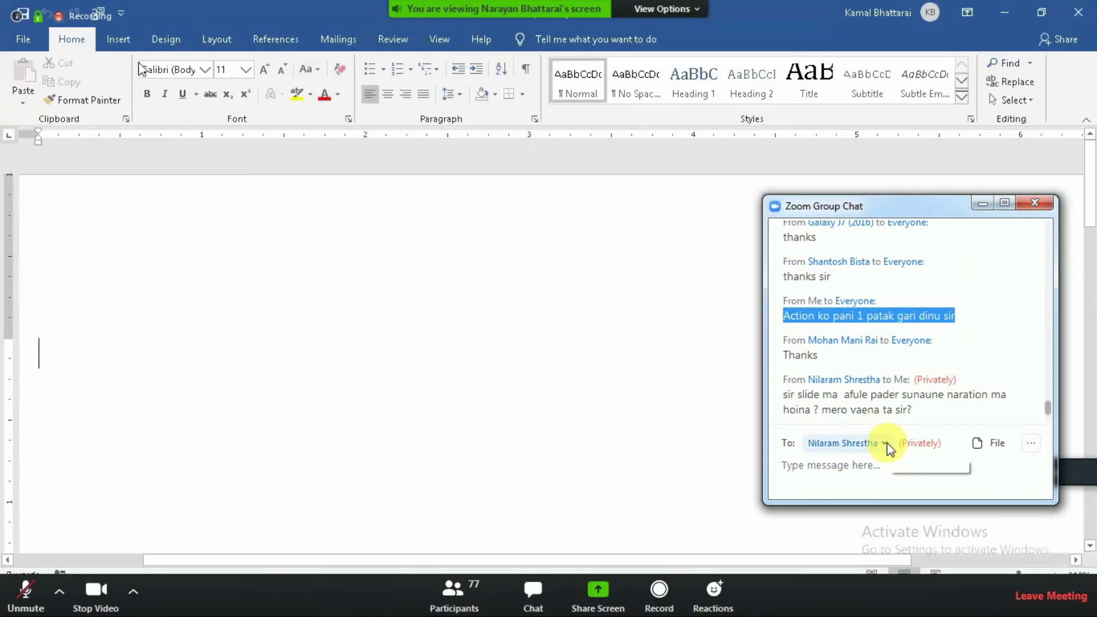
- Send the meeting host the private chat message "power point ko Action ko pani 1 patak gari dinu sir"
click(885, 444)
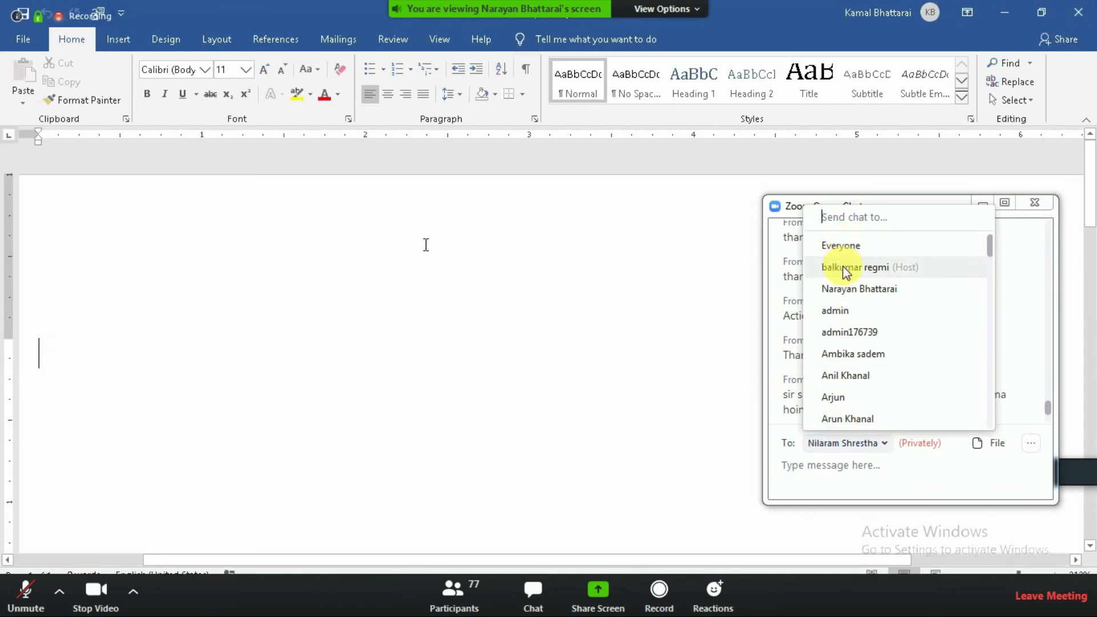
click(843, 266)
text(p)
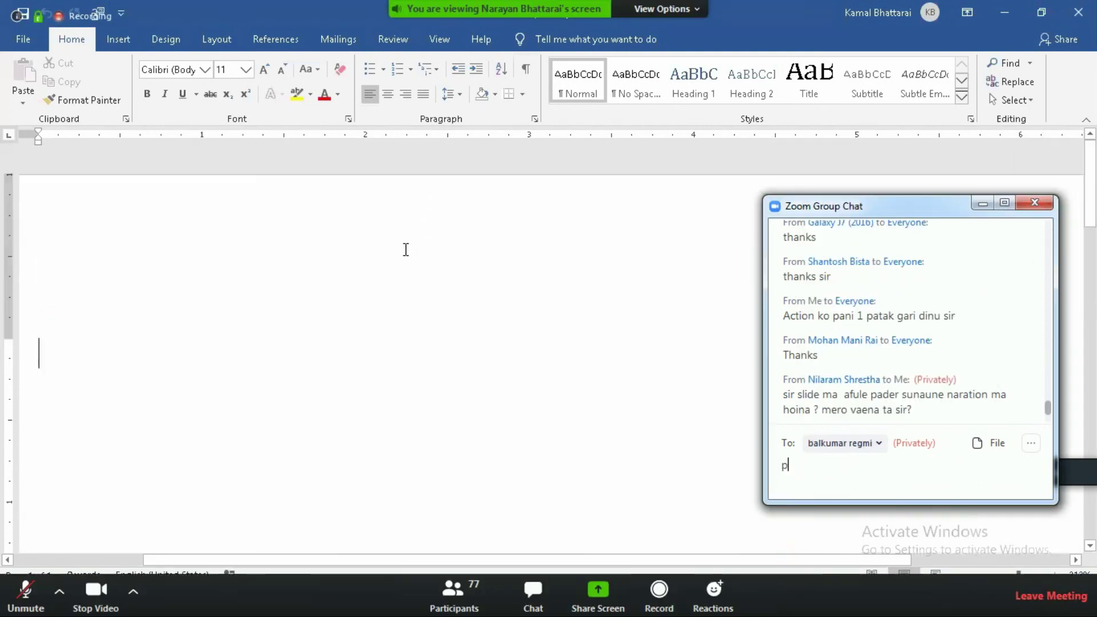
text(ower po)
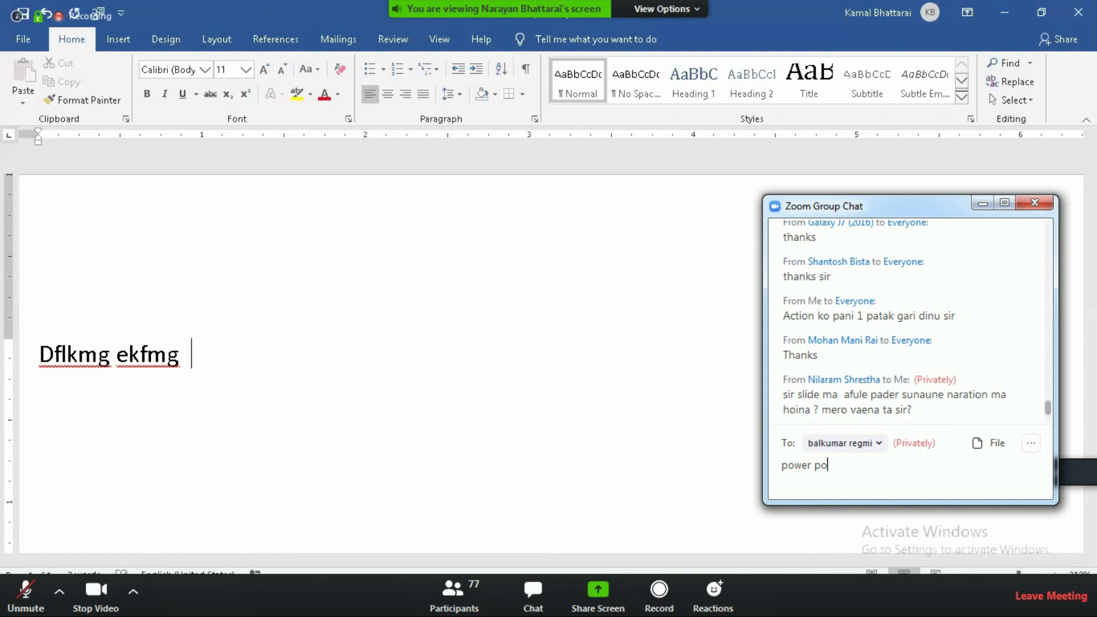
text(int ko)
key(ctrl+v)
key(Return)
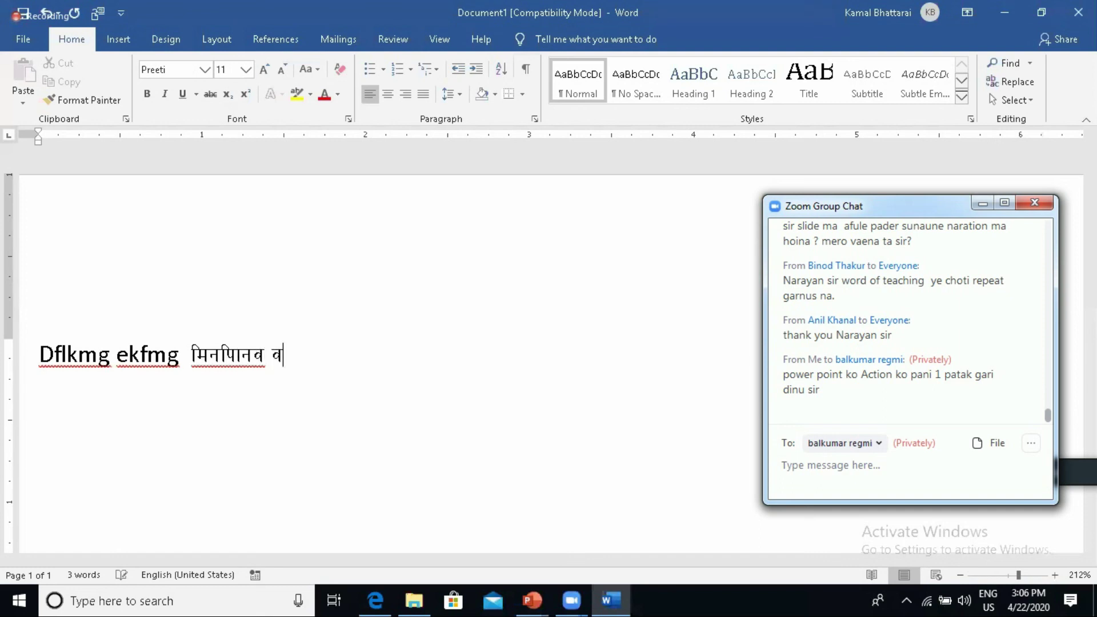
click(204, 70)
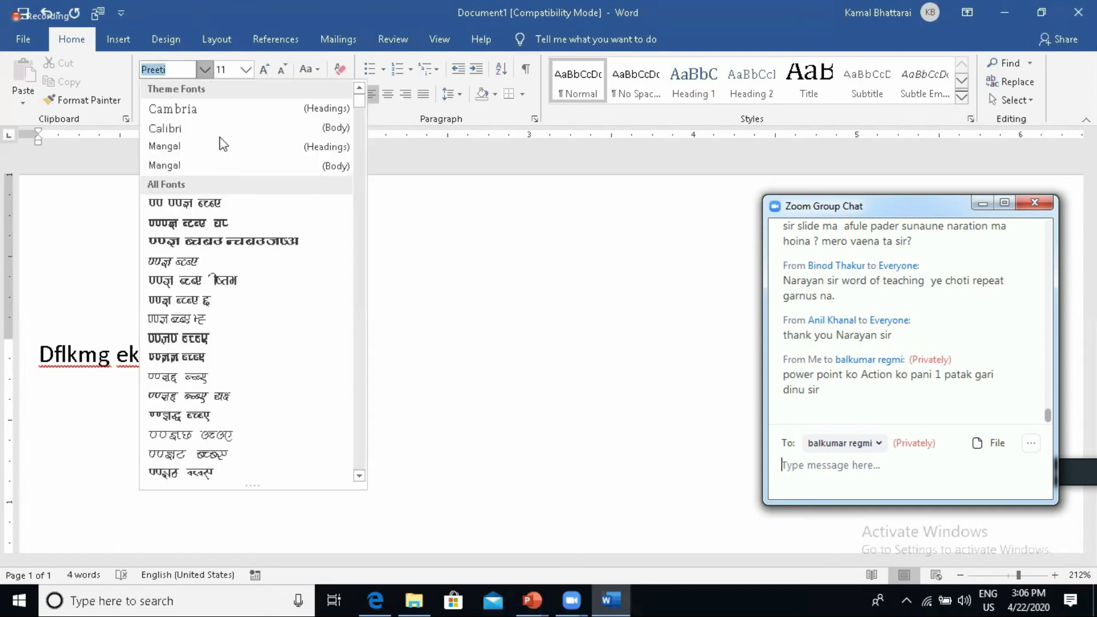
click(425, 315)
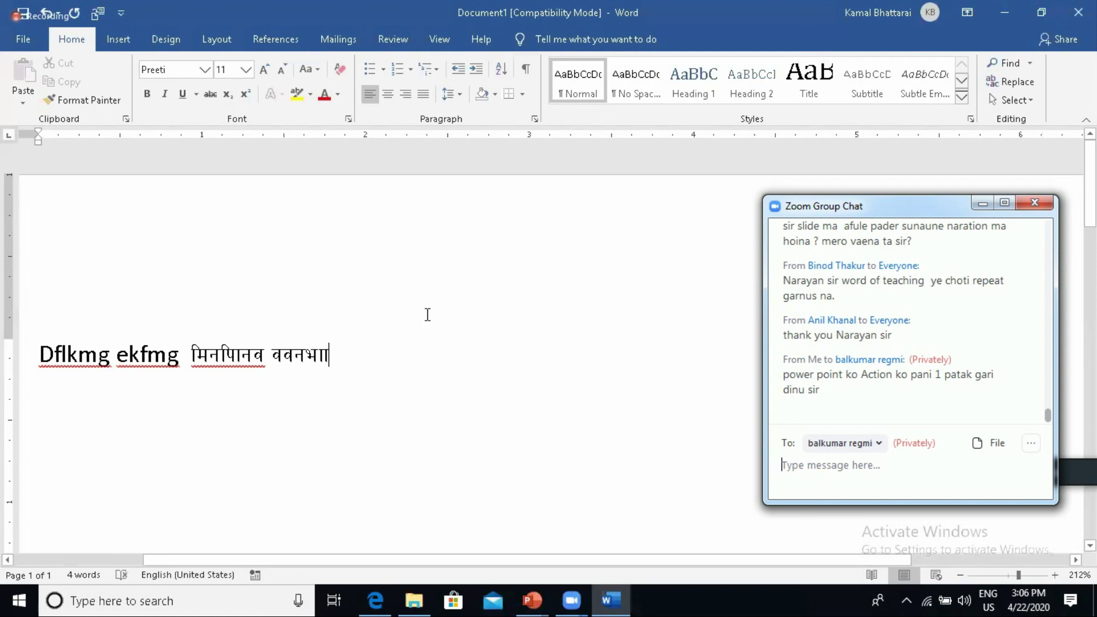
key(ctrl+shift+Left)
key(ctrl+shift+Left)
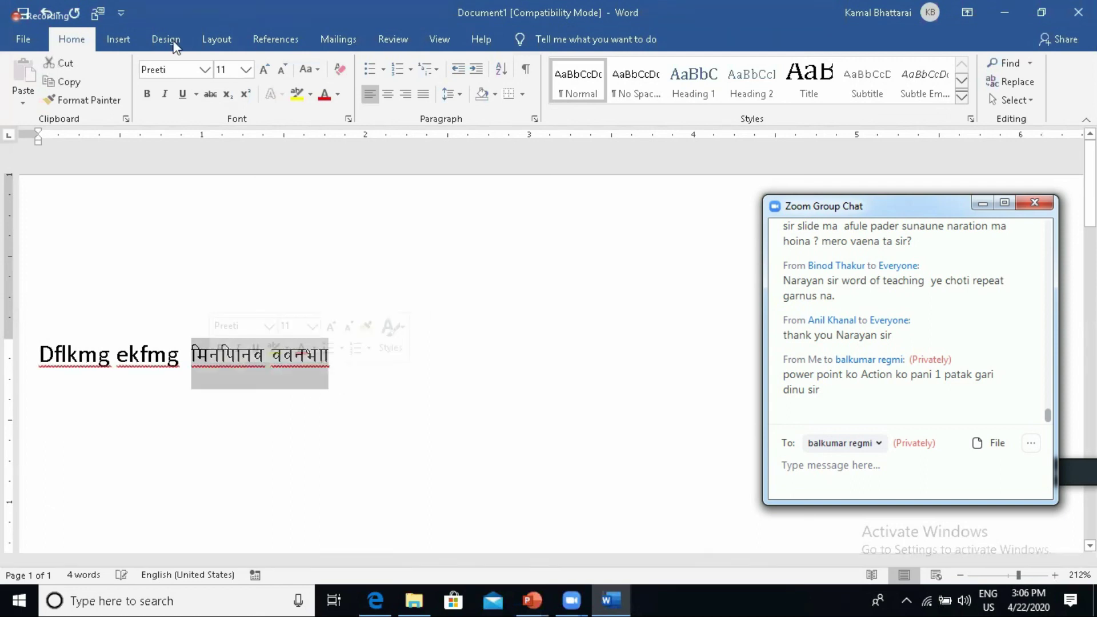
- Open the keyboard shortcut customization from the ribbon customization section of Word Options
click(121, 12)
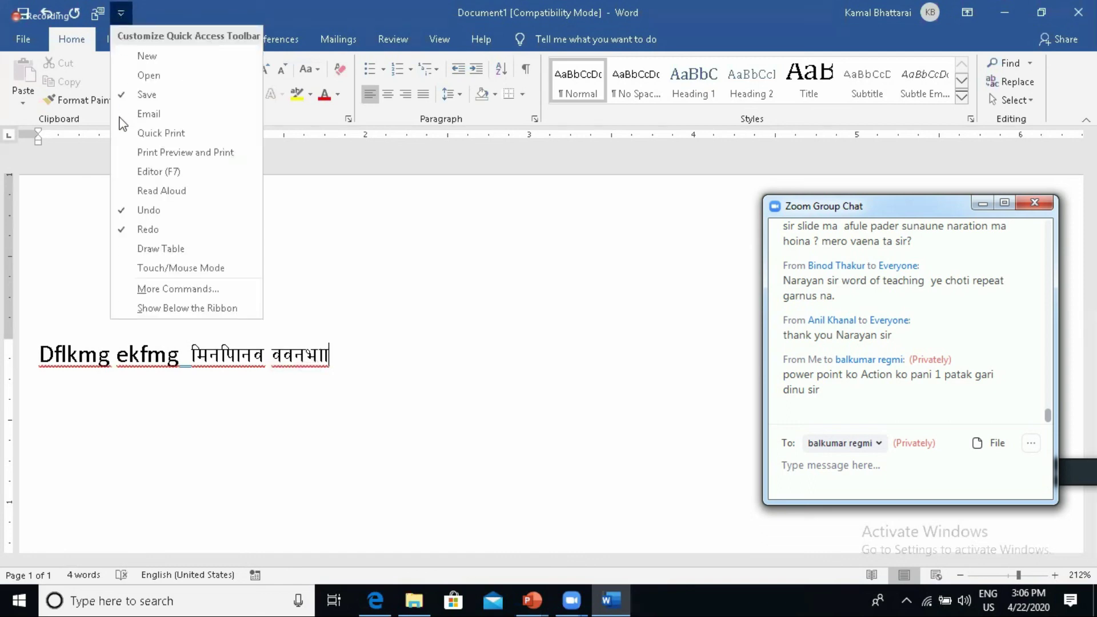
click(142, 291)
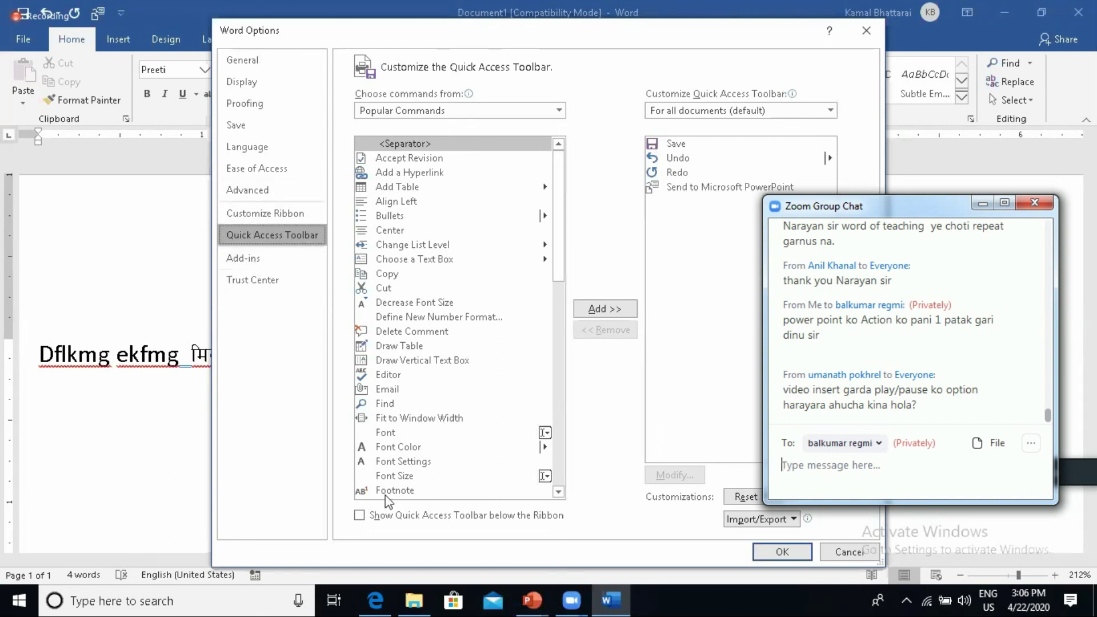
click(235, 214)
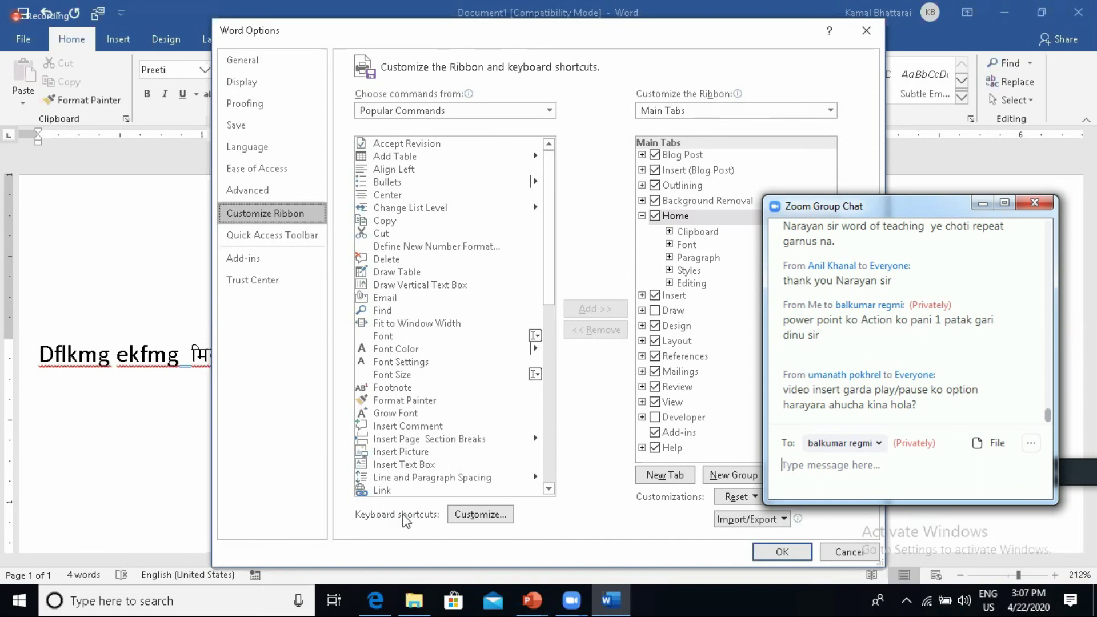
click(481, 515)
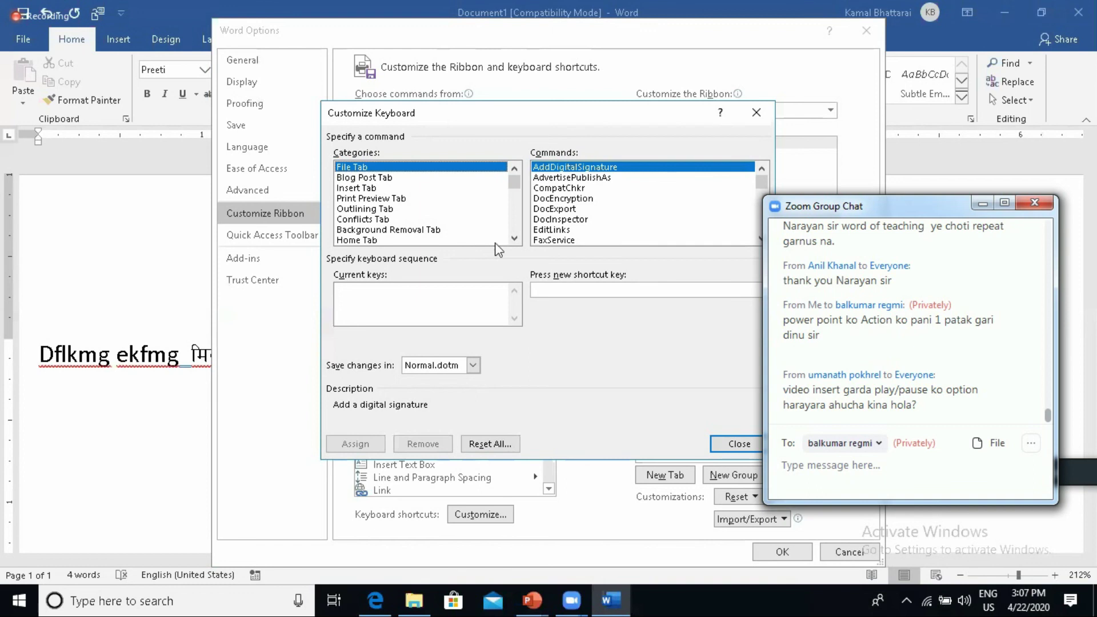
- Choose the Fonts category as the command group for new keyboard shortcuts
click(515, 239)
click(514, 239)
click(514, 239)
click(515, 239)
click(514, 239)
click(514, 239)
click(515, 238)
click(514, 239)
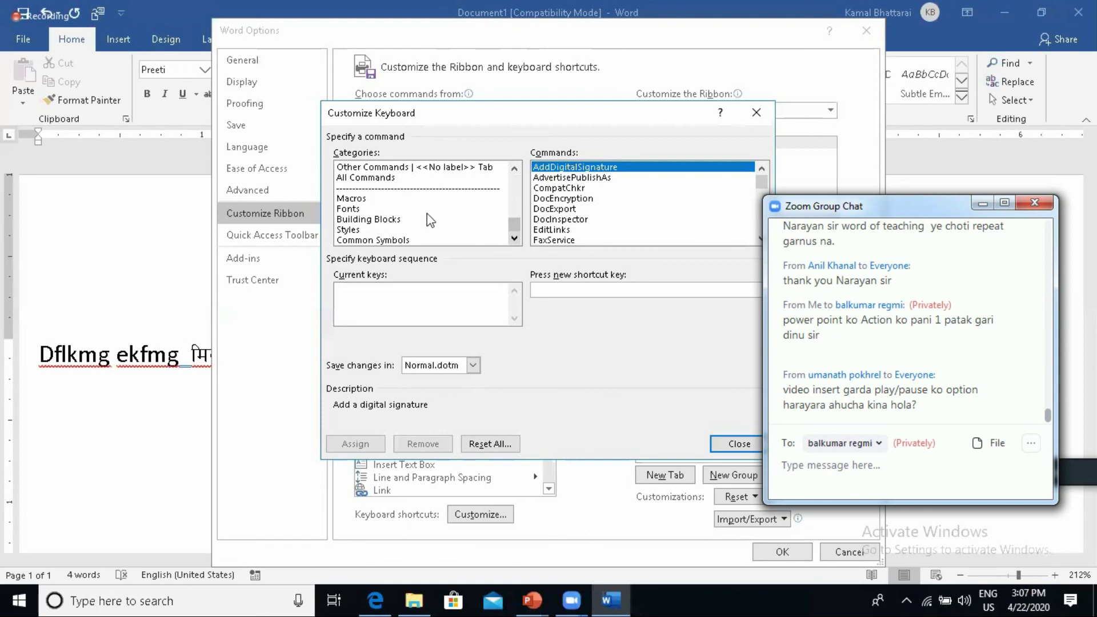
click(350, 211)
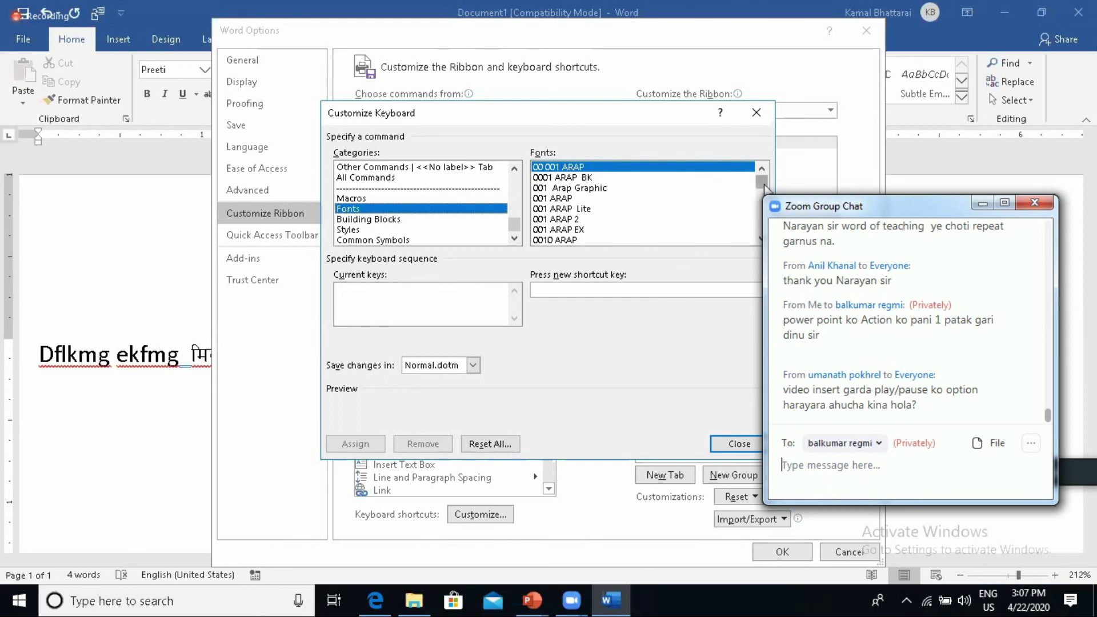
- Assign the shortcut Alt+A to the font 00 001 ARAP
mouse_move(765, 188)
mouse_down()
mouse_move(765, 224)
mouse_move(766, 186)
mouse_up()
click(568, 177)
click(567, 167)
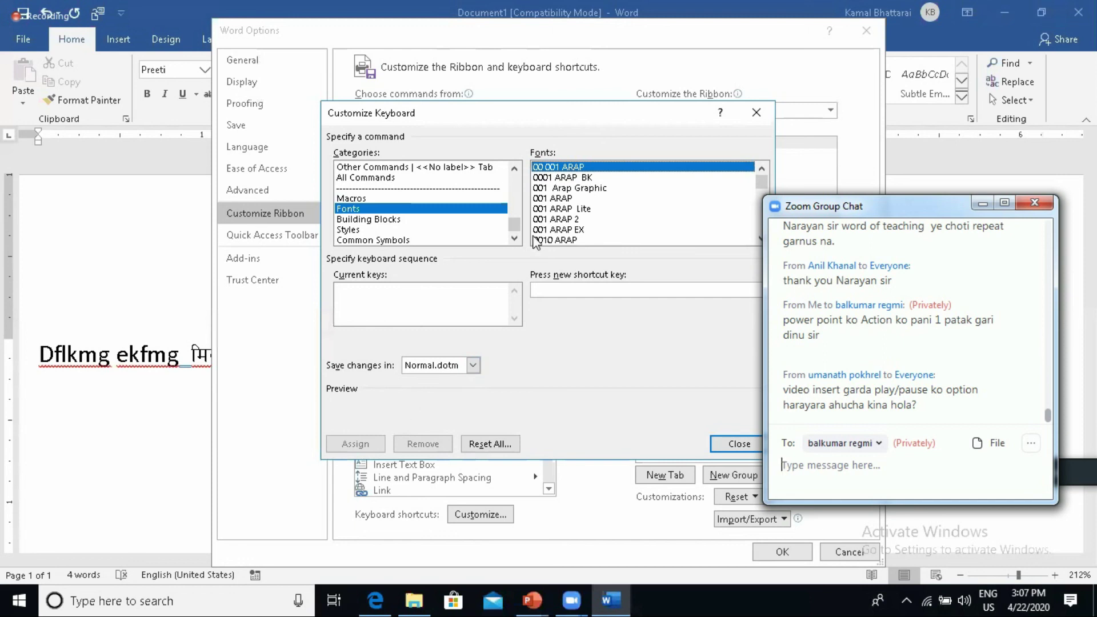
click(559, 289)
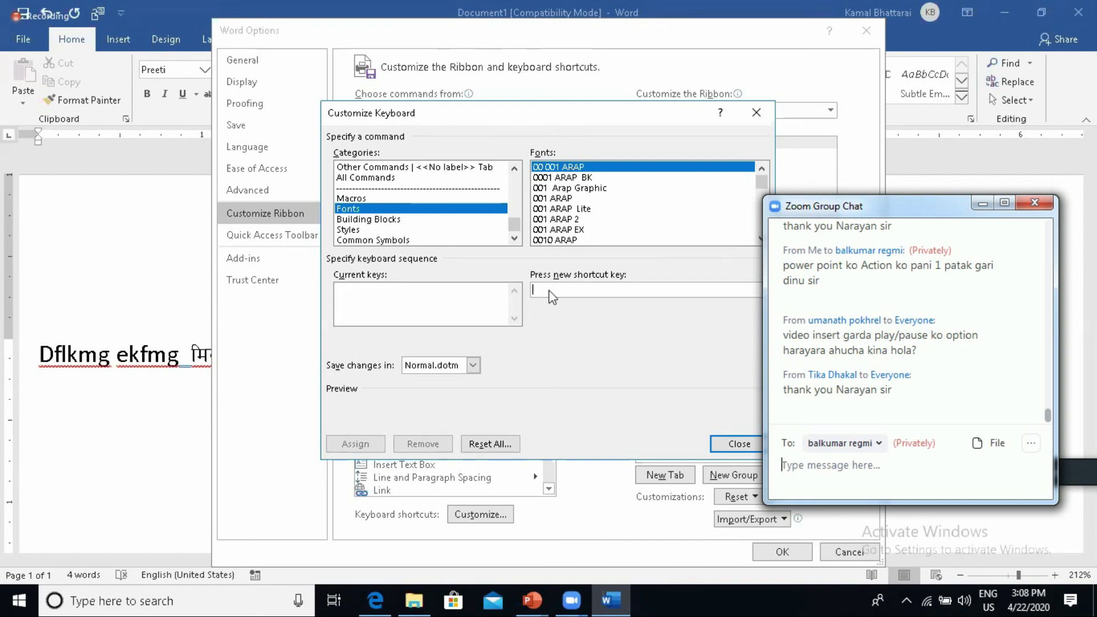
key(alt+a)
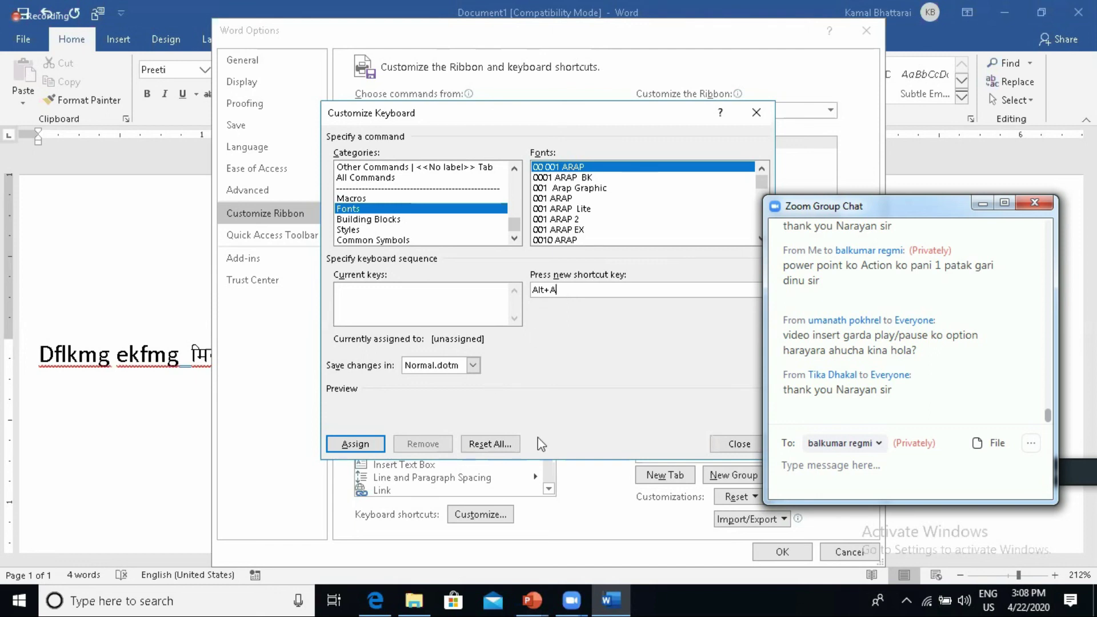
click(346, 445)
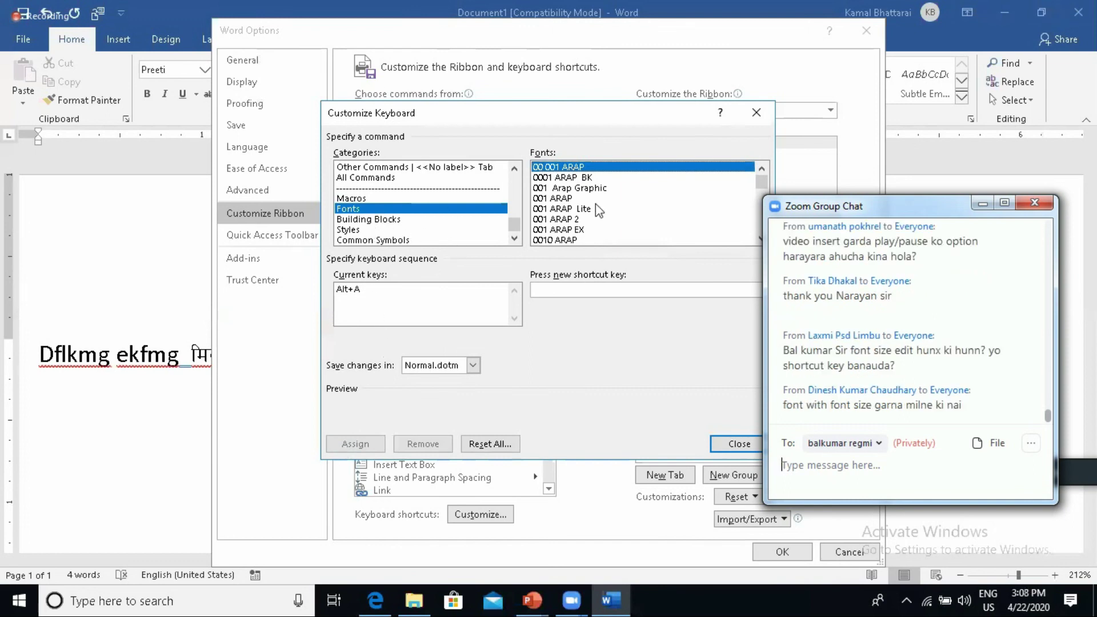
- Assign the shortcut Alt+H to the font HimalBold
scroll(596, 203, down, 10)
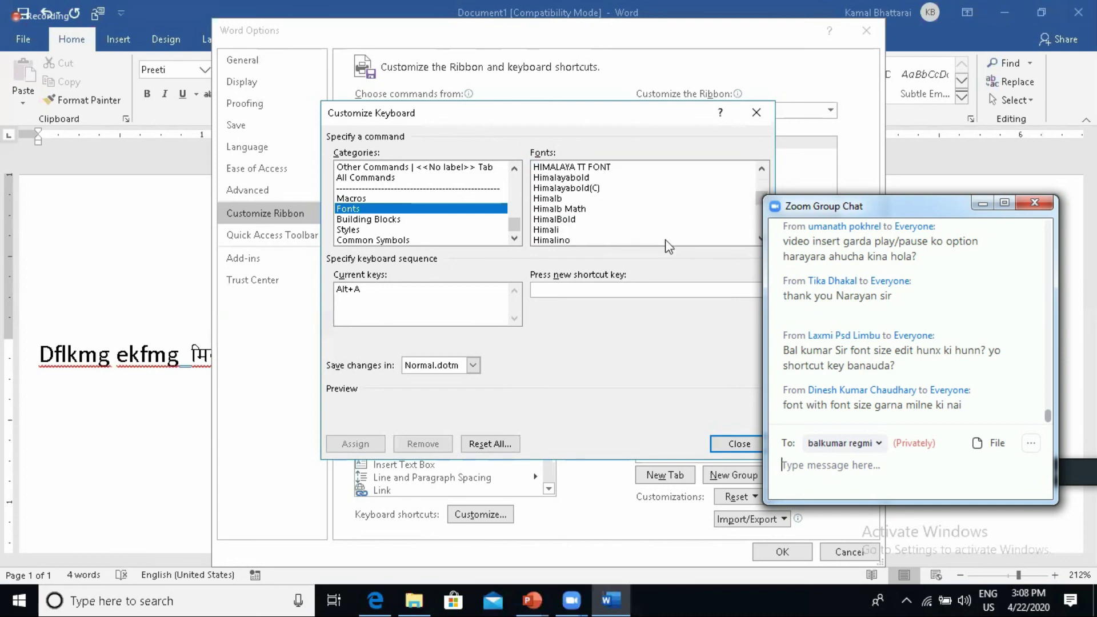
click(550, 221)
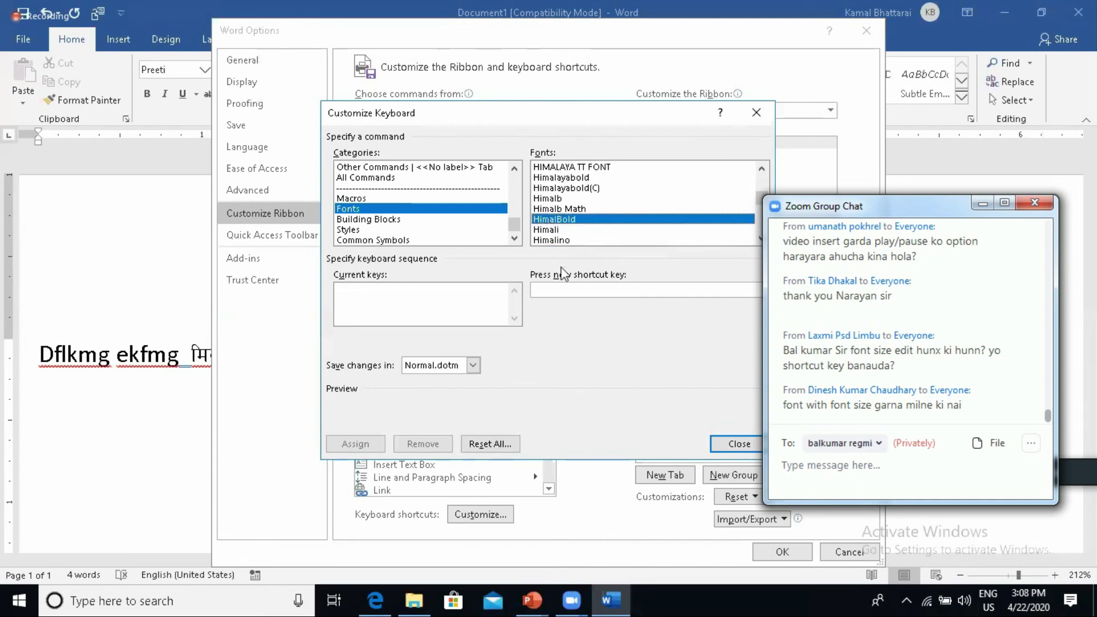
click(549, 288)
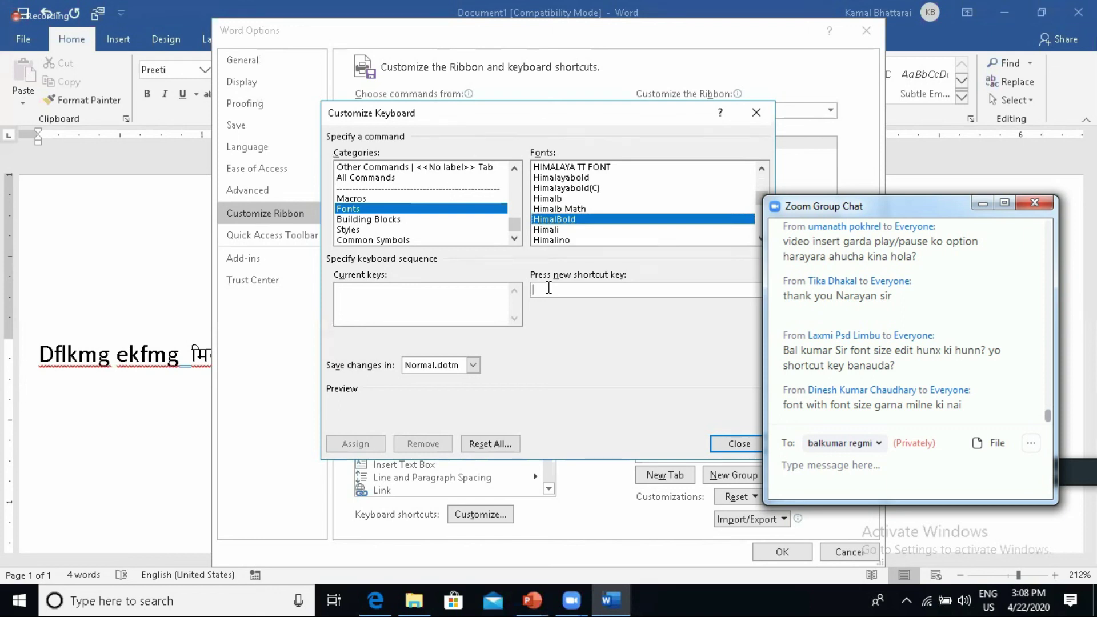
key(alt+h)
click(369, 445)
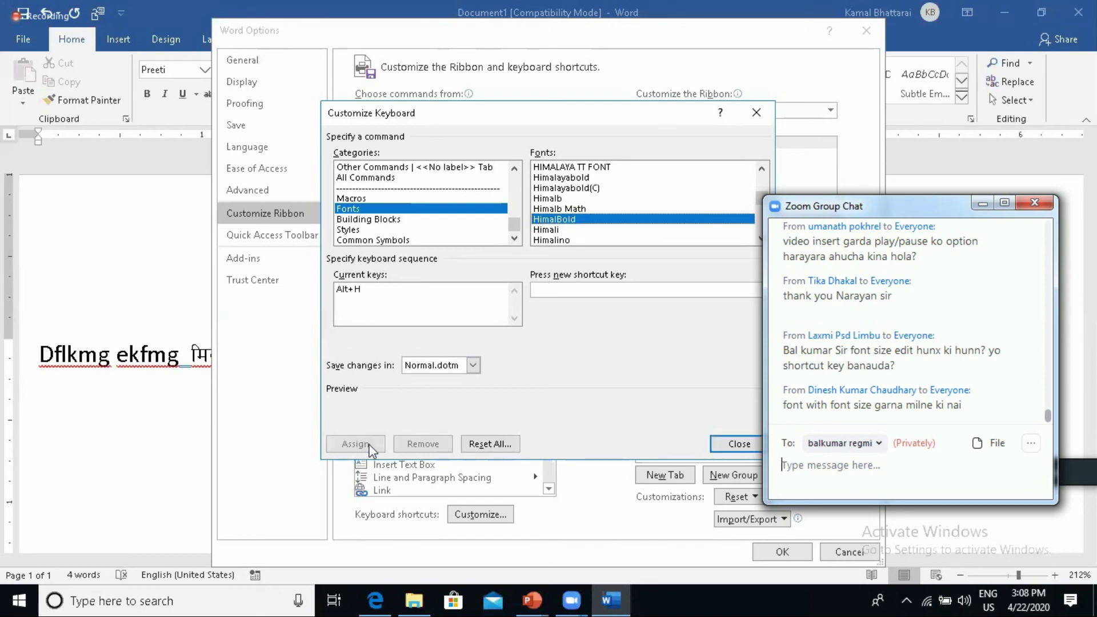
- Look through the fonts listed after HimalBold, through the Kantipur and Kruti Dev families, for other shortcut candidates
click(761, 238)
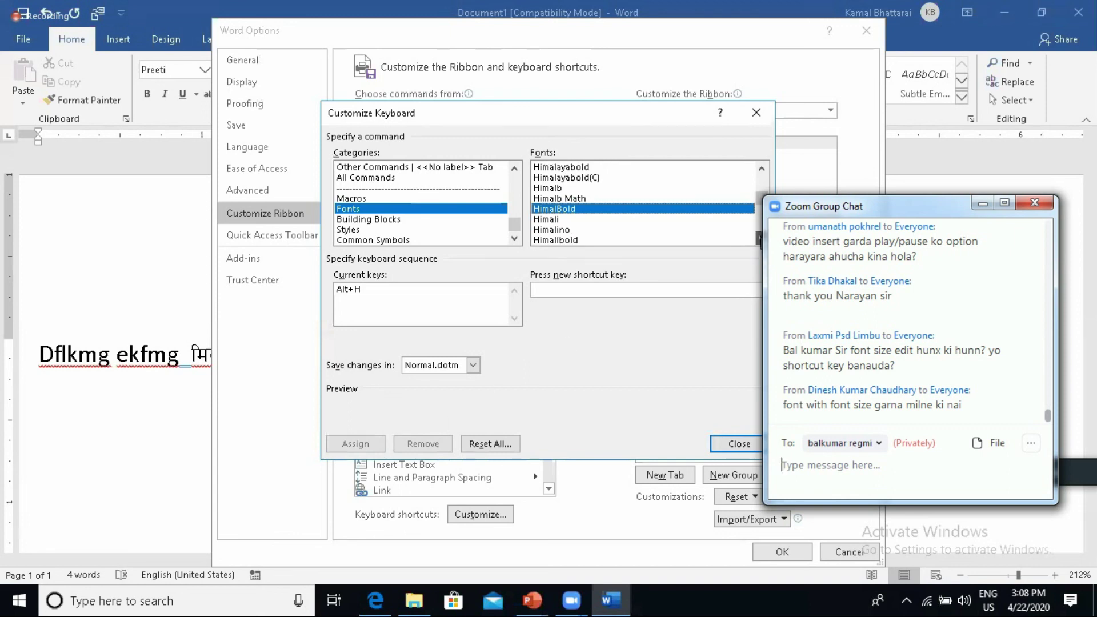
click(760, 239)
click(760, 239)
click(760, 238)
click(759, 239)
click(759, 238)
click(760, 238)
click(760, 239)
click(760, 239)
click(760, 238)
click(760, 239)
click(759, 238)
click(760, 238)
click(760, 239)
click(760, 239)
click(760, 239)
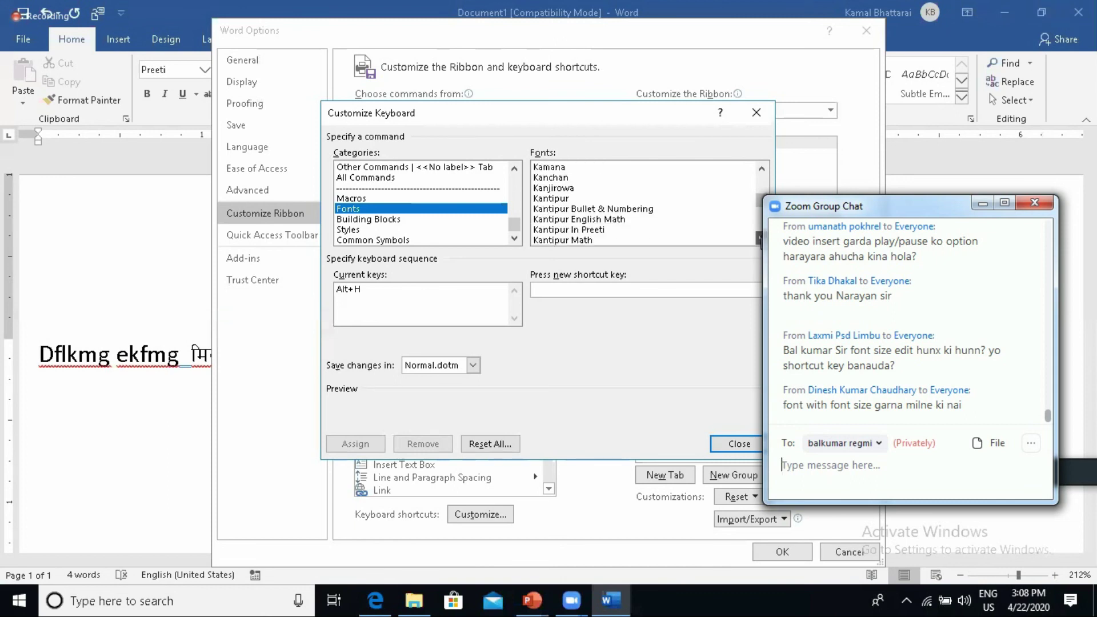
click(760, 238)
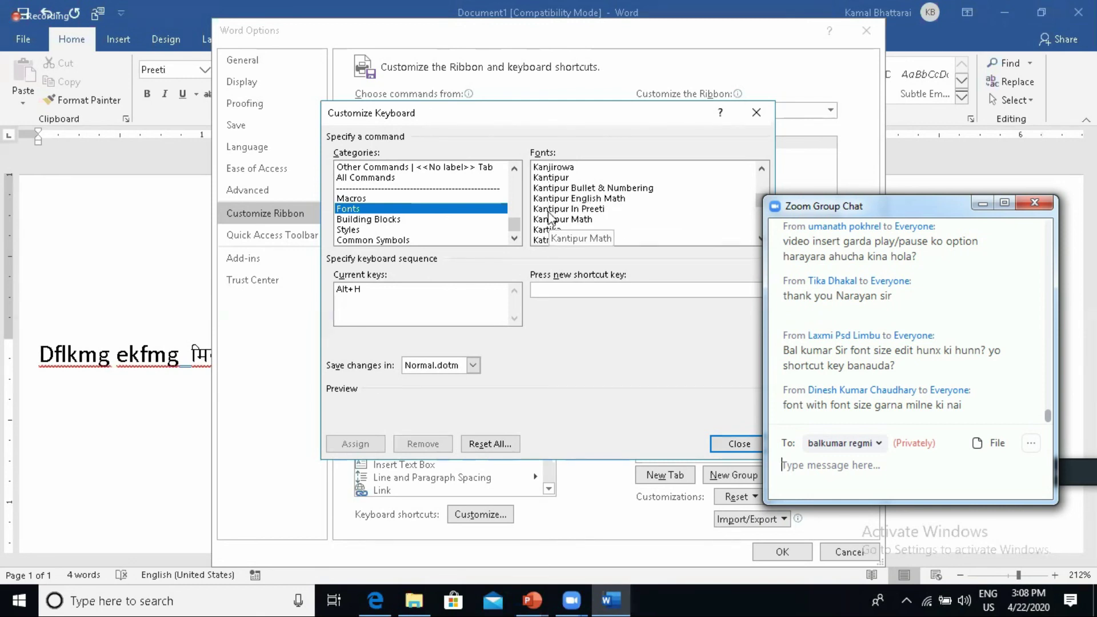
click(761, 243)
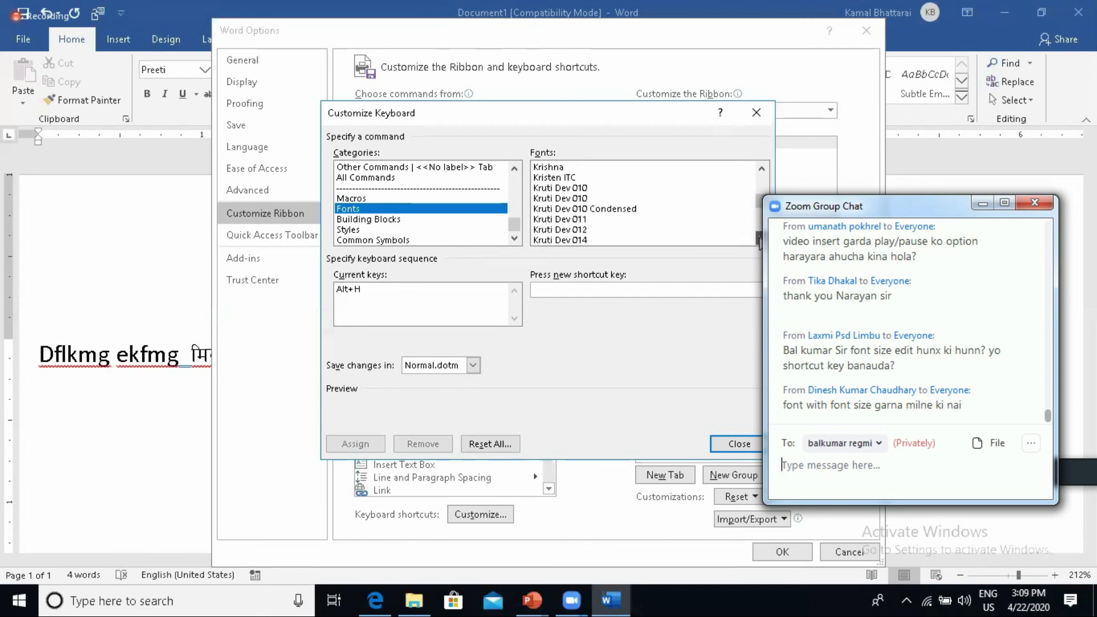
scroll(760, 242, down, 3)
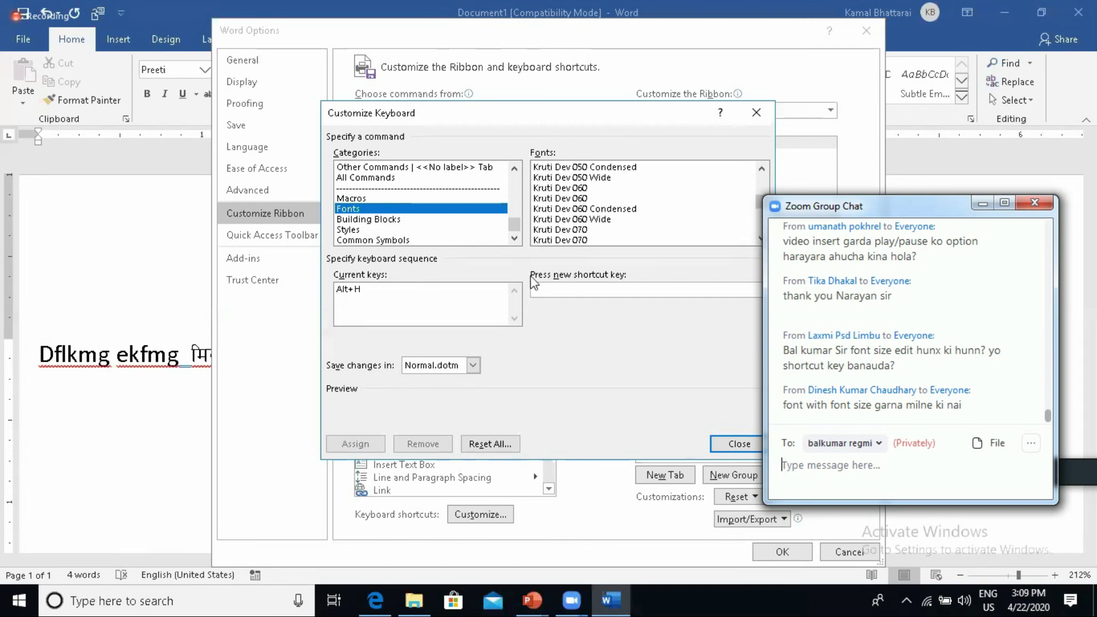
- Close the group chat window and add "सिपावनपनसि" in the HimalBold font after the existing text, using its assigned shortcut
click(1049, 208)
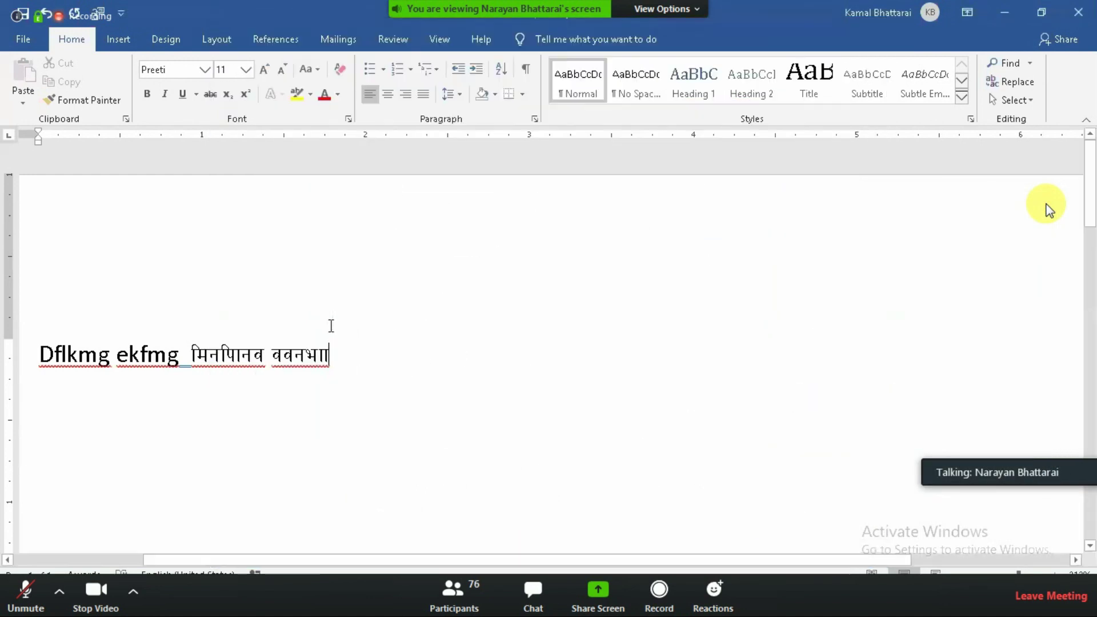
drag(201, 366, 331, 359)
click(343, 355)
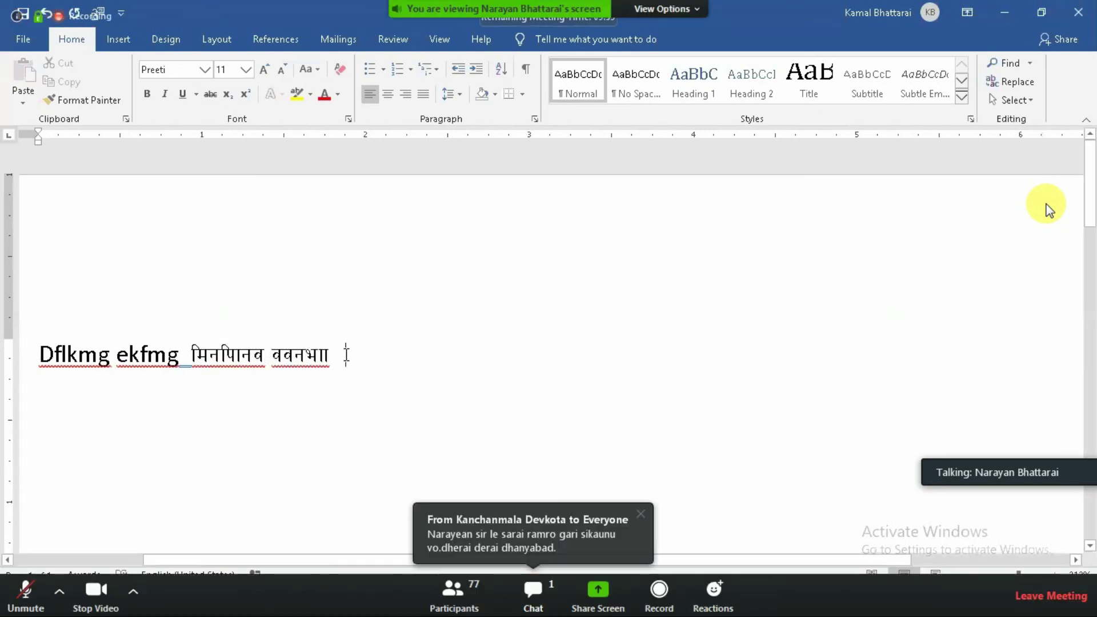
key(alt+shift)
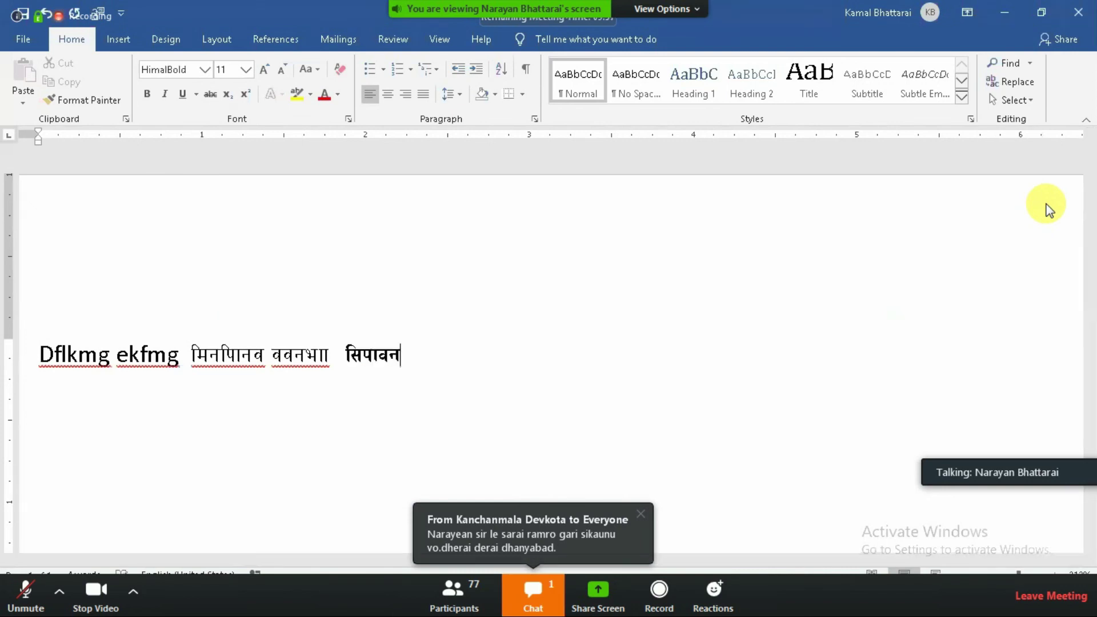
text(सिपावनपनसि)
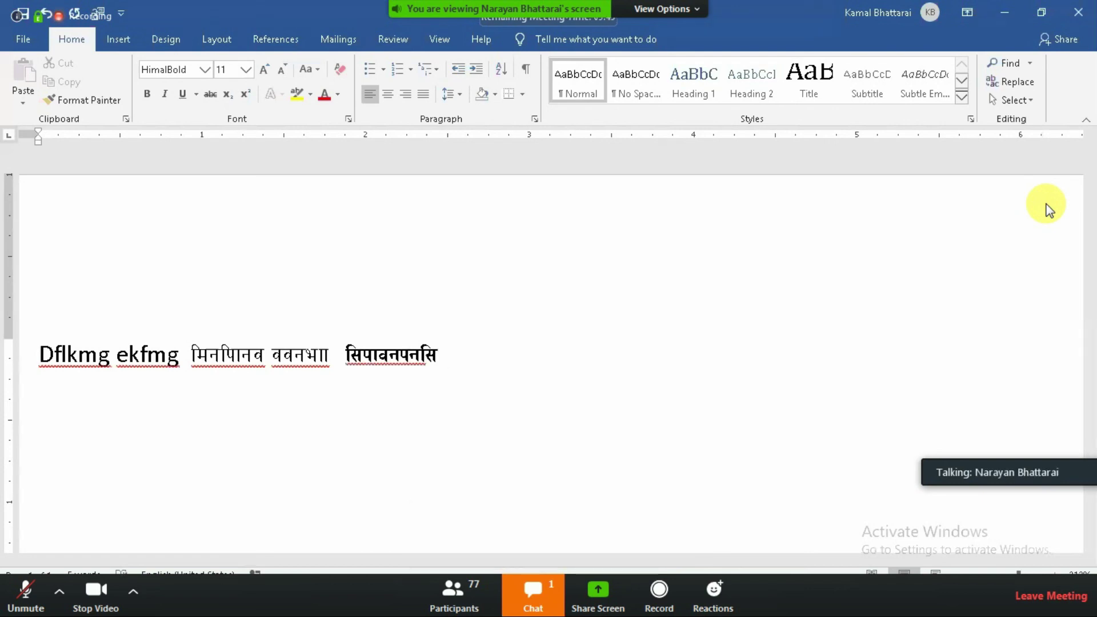
- Switch to the 00 001 ARAP font with its assigned shortcut and continue the line with "ापनसापि नसनपसननयसभनय"
key(alt+shift)
text(ापनसापि नसनपसननयसभनय)
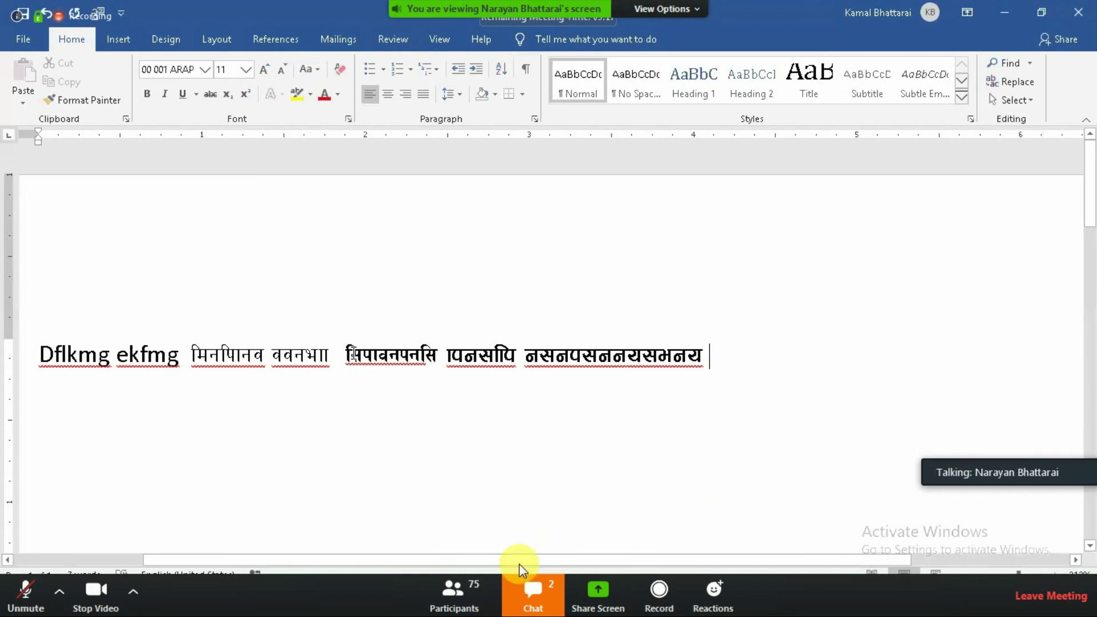
- Reopen the group chat, make its window narrower and taller, and move it beside the document text
click(527, 596)
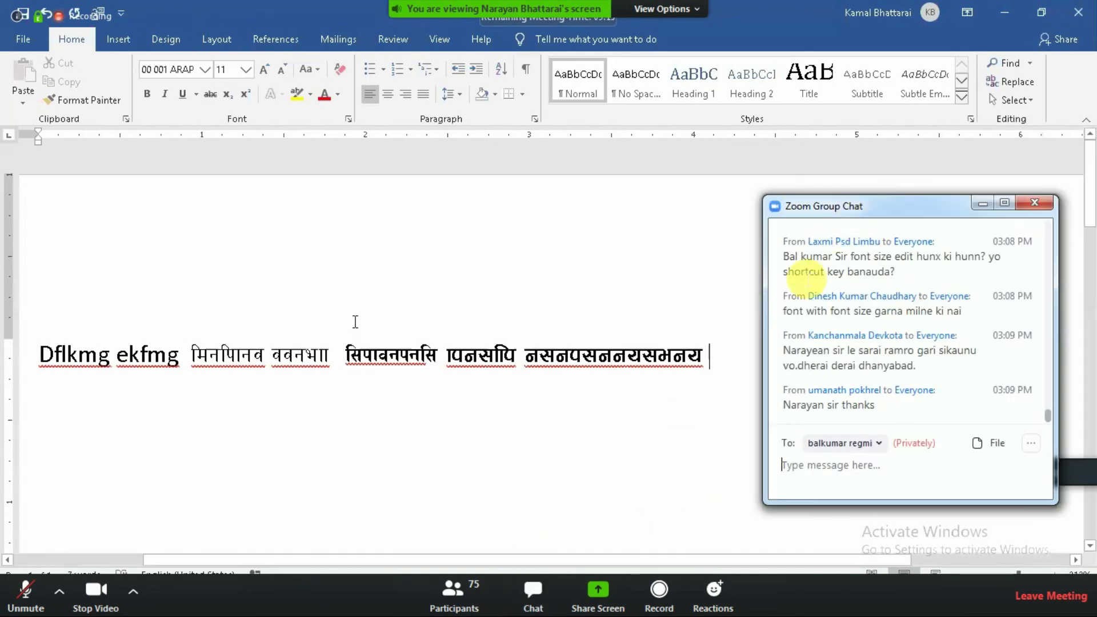
drag(767, 295, 815, 288)
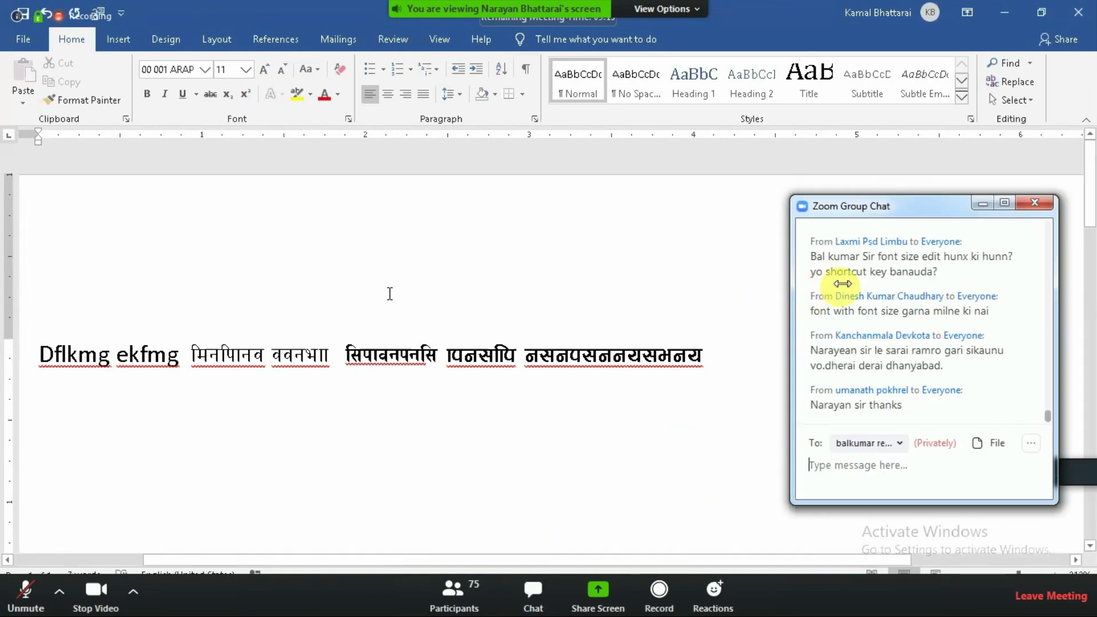
drag(913, 208, 945, 147)
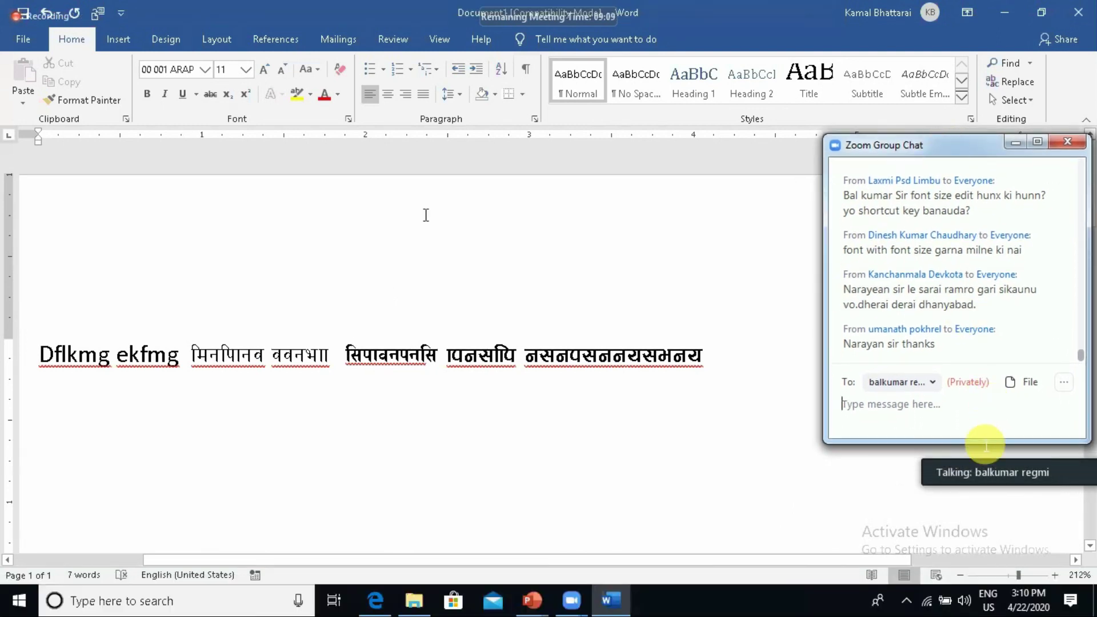
drag(981, 446, 995, 578)
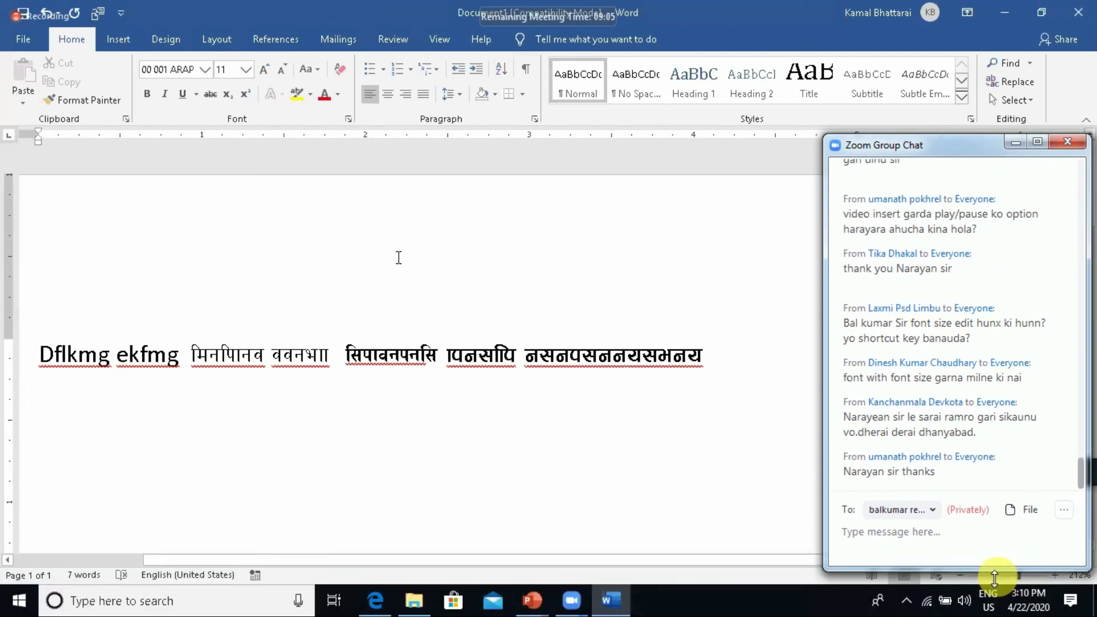